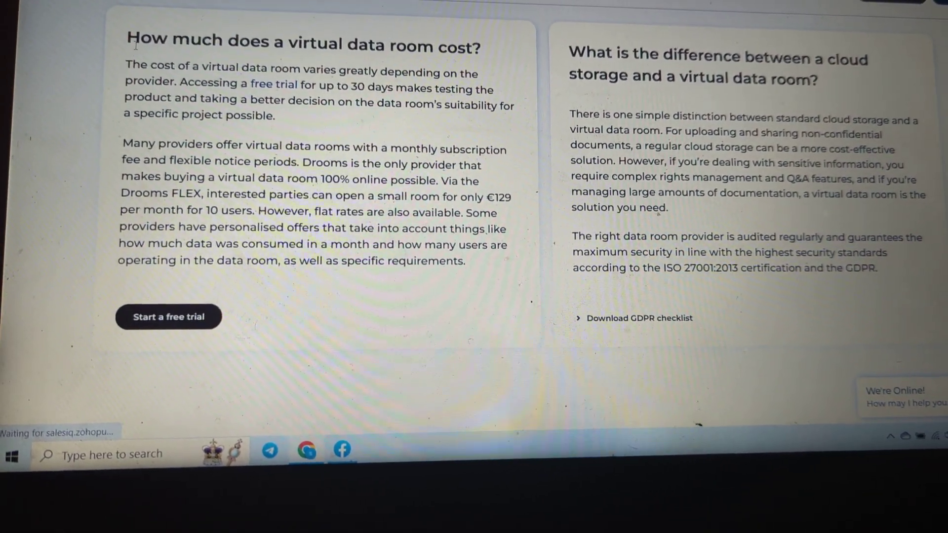
Step: Highlight the heading and first paragraph on 30-day free trials, then start at 'Many providers'
drag(127, 42, 228, 43)
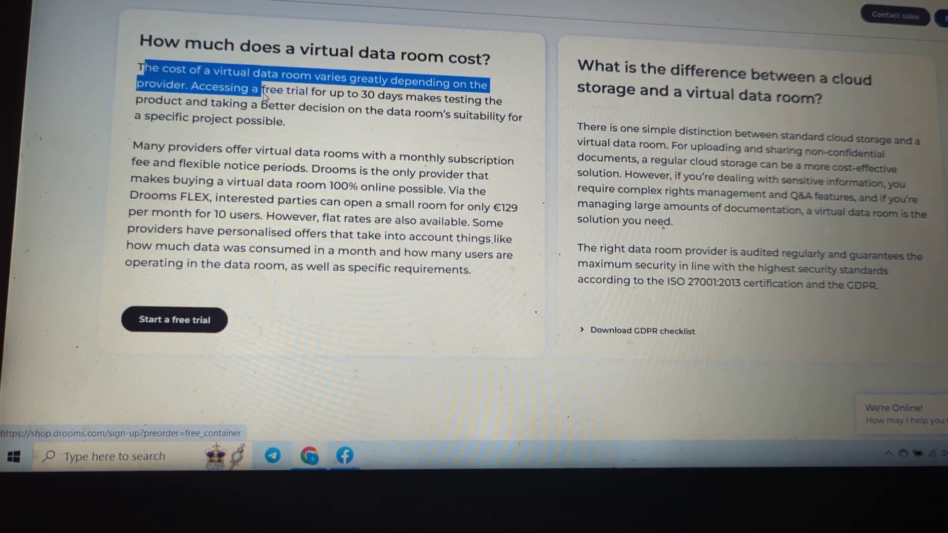
drag(306, 99, 320, 93)
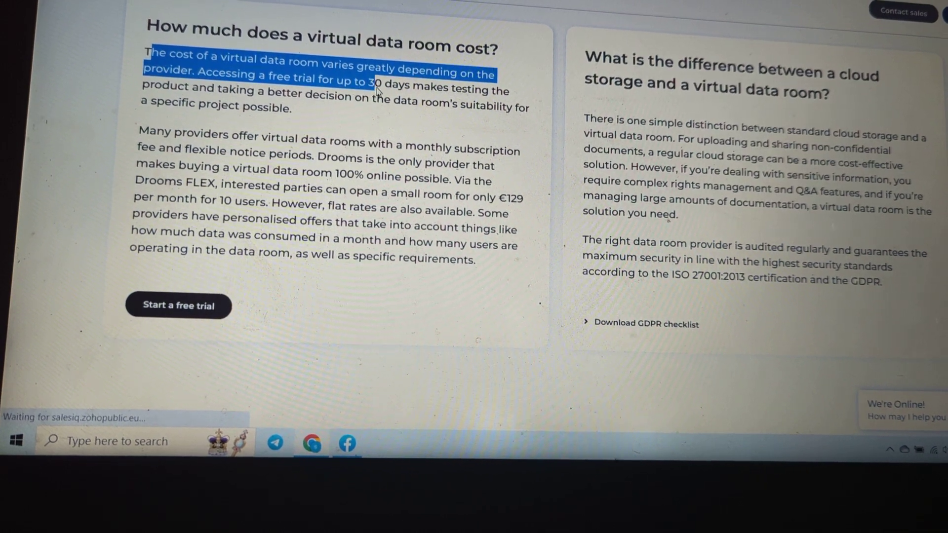
drag(377, 91, 409, 93)
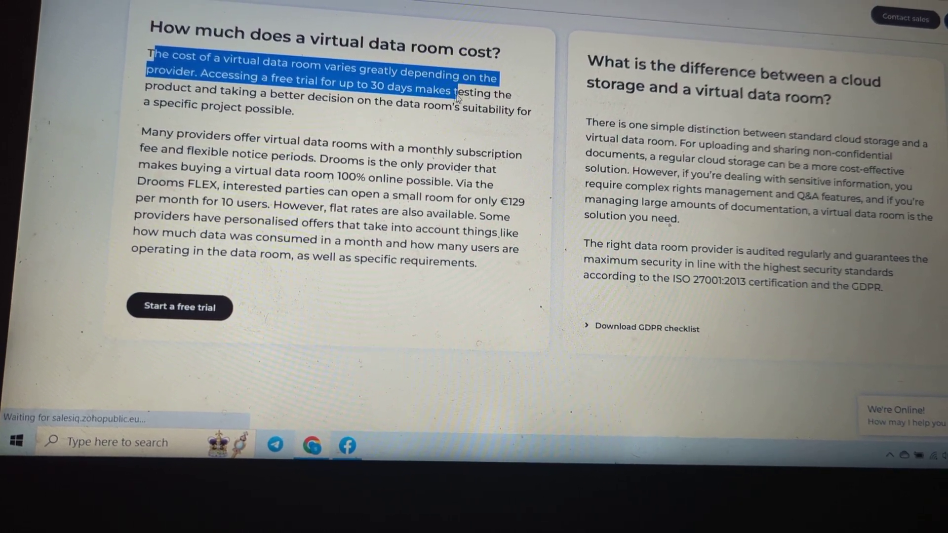
mouse_move(459, 97)
mouse_down()
mouse_move(519, 102)
mouse_move(146, 79)
mouse_move(234, 102)
mouse_move(477, 118)
mouse_up()
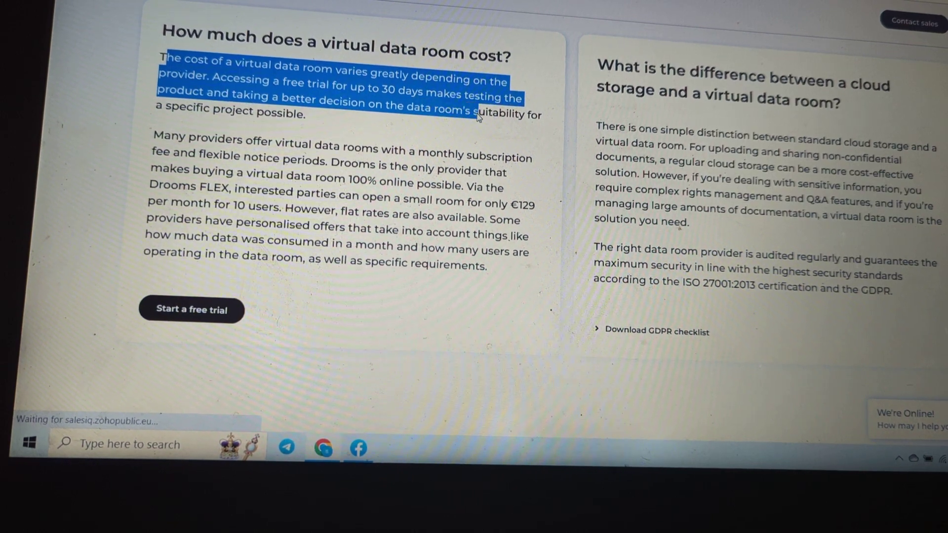
mouse_move(478, 117)
mouse_down()
mouse_move(539, 117)
mouse_move(307, 152)
mouse_move(170, 107)
mouse_move(307, 113)
mouse_up()
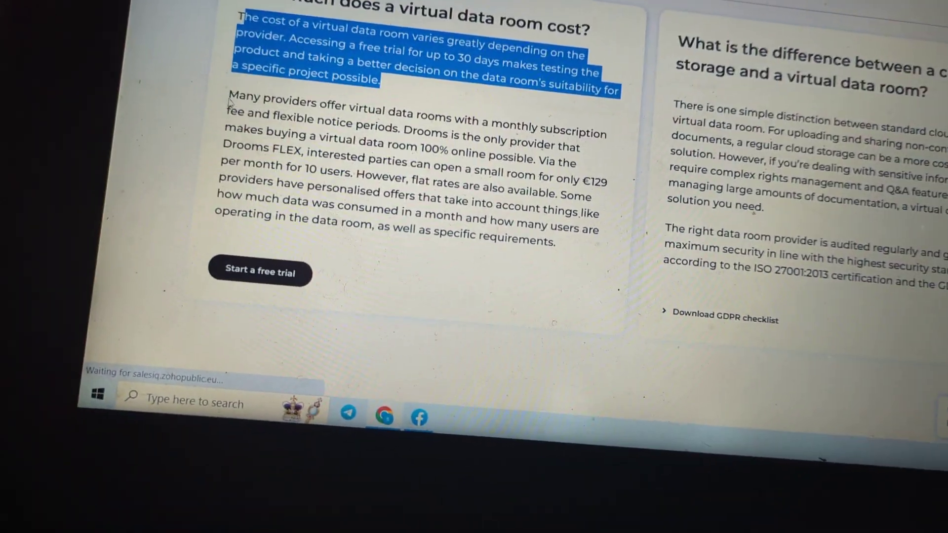
drag(211, 94, 287, 100)
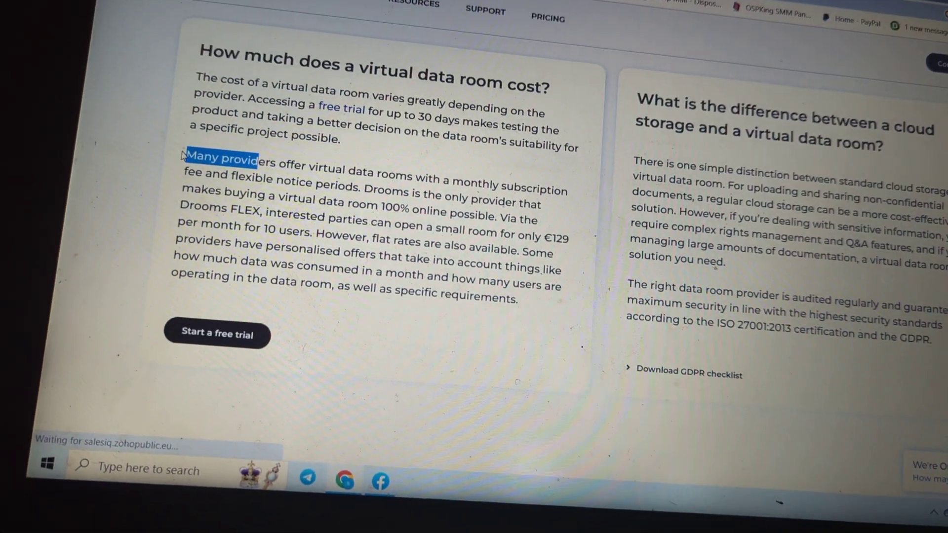
Step: Highlight the second paragraph through Drooms FLEX pricing for 10 users and the flat rates
drag(253, 161, 516, 178)
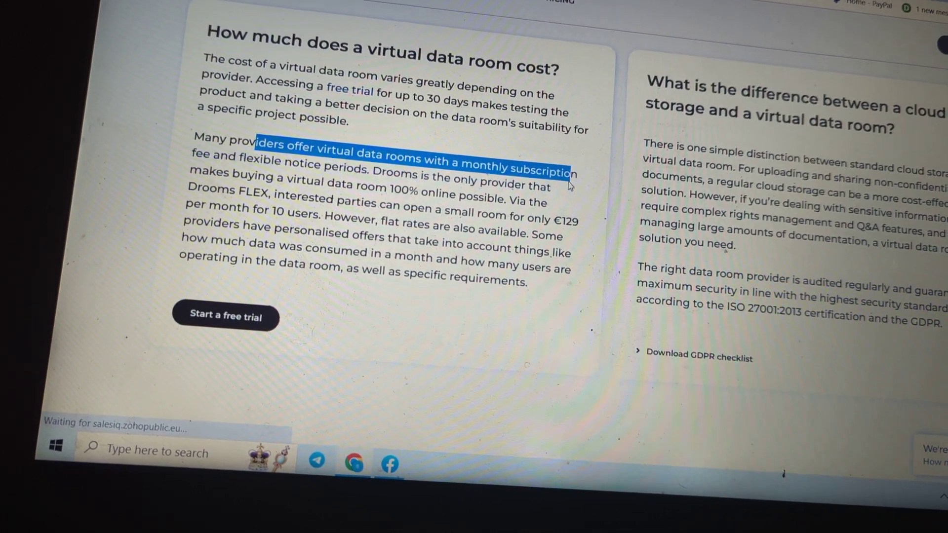
mouse_move(577, 179)
mouse_down()
mouse_move(197, 153)
mouse_move(371, 171)
mouse_move(425, 195)
mouse_move(434, 174)
mouse_move(548, 184)
mouse_move(250, 158)
mouse_move(249, 174)
mouse_move(286, 176)
mouse_up()
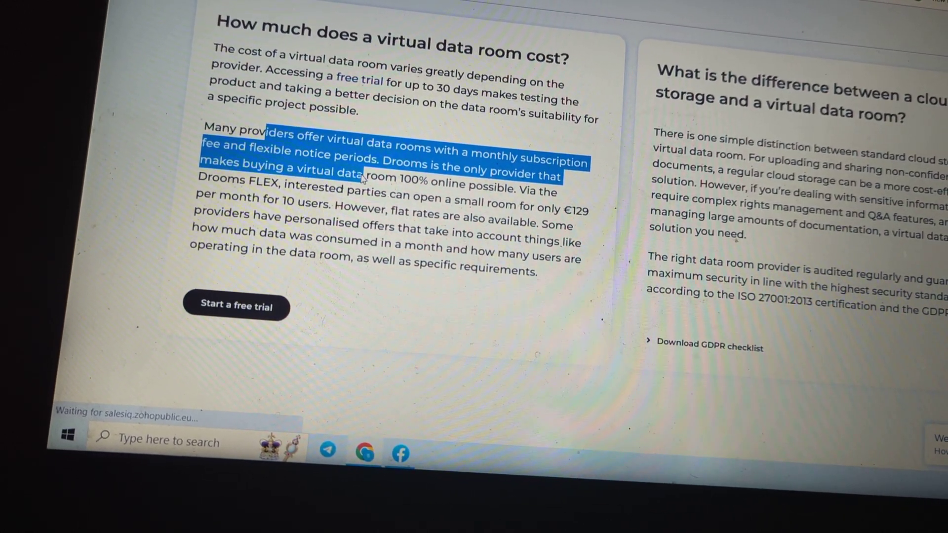
drag(363, 179, 437, 186)
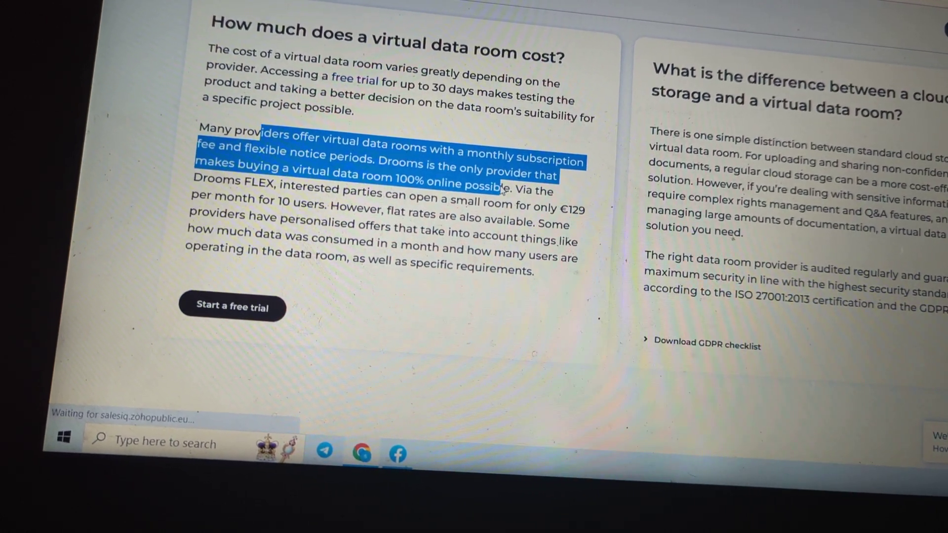
drag(504, 191, 535, 195)
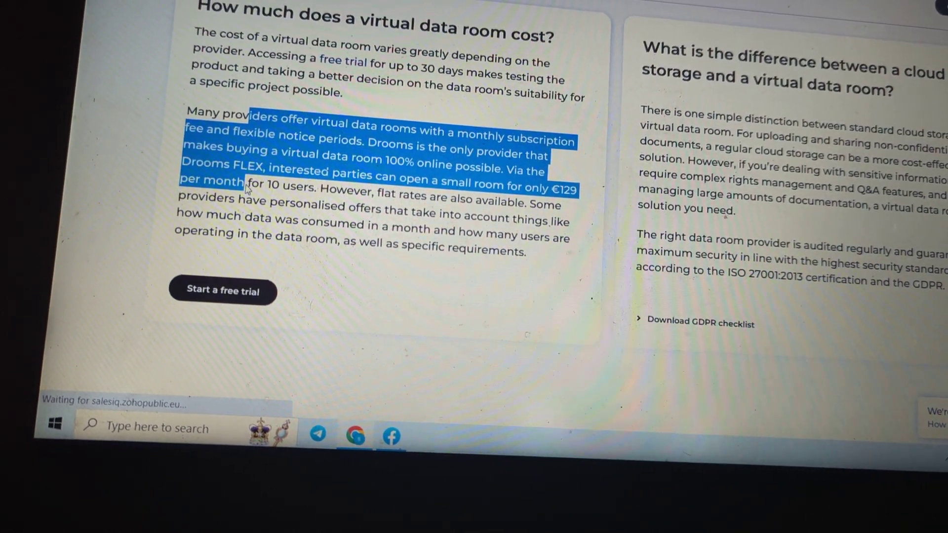
drag(282, 191, 300, 190)
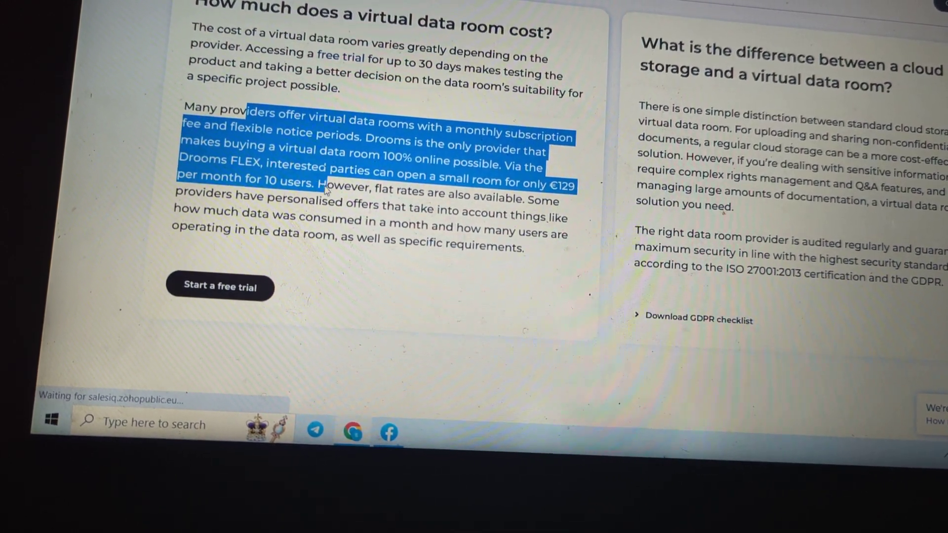
mouse_move(325, 189)
mouse_down()
mouse_move(372, 197)
mouse_move(526, 148)
mouse_move(594, 169)
mouse_move(397, 160)
mouse_up()
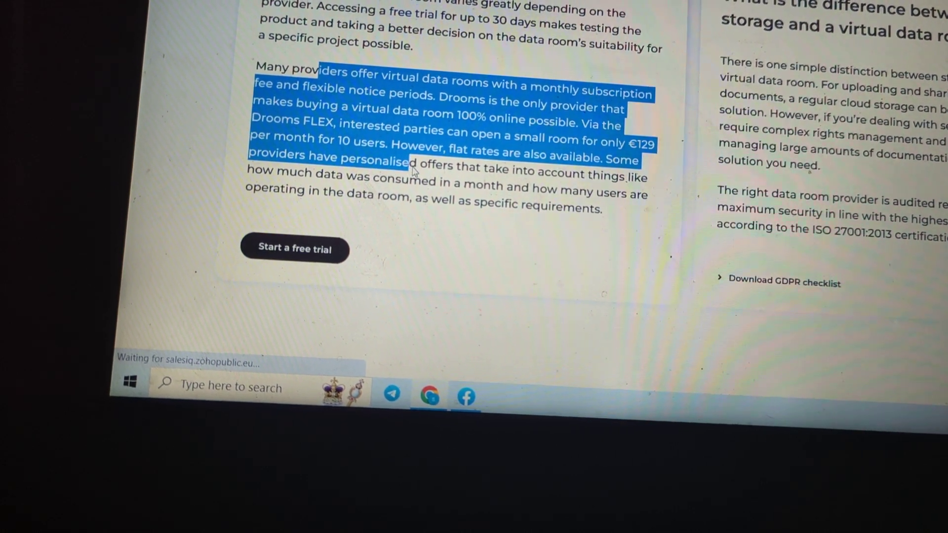
Step: Extend the highlight past personalised offers, data consumed and user counts to 'specific requirements.'
drag(427, 165, 445, 172)
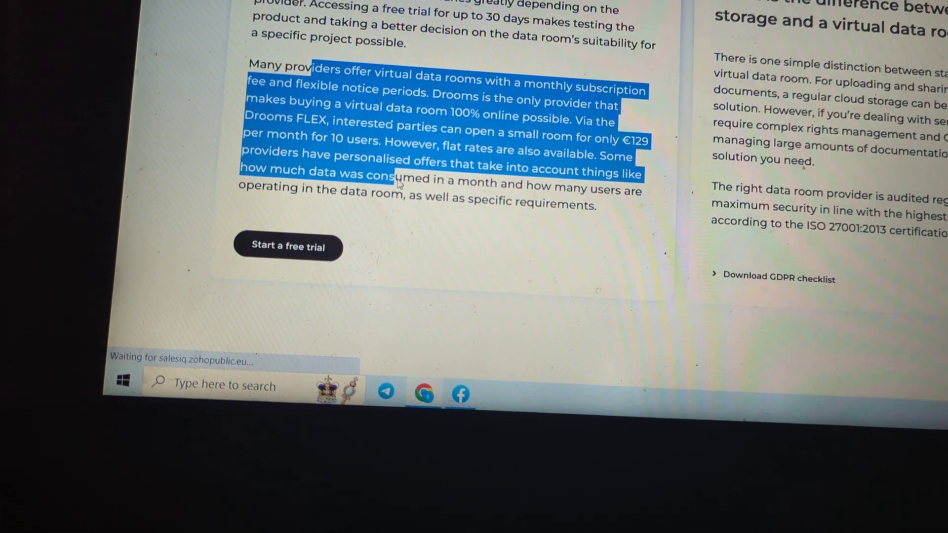
drag(365, 184, 530, 198)
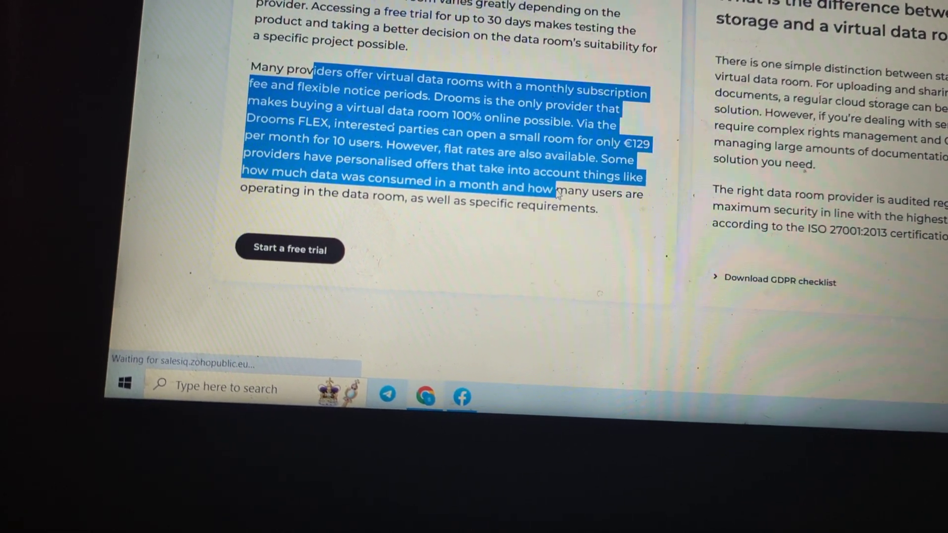
drag(530, 197, 636, 195)
drag(277, 190, 597, 221)
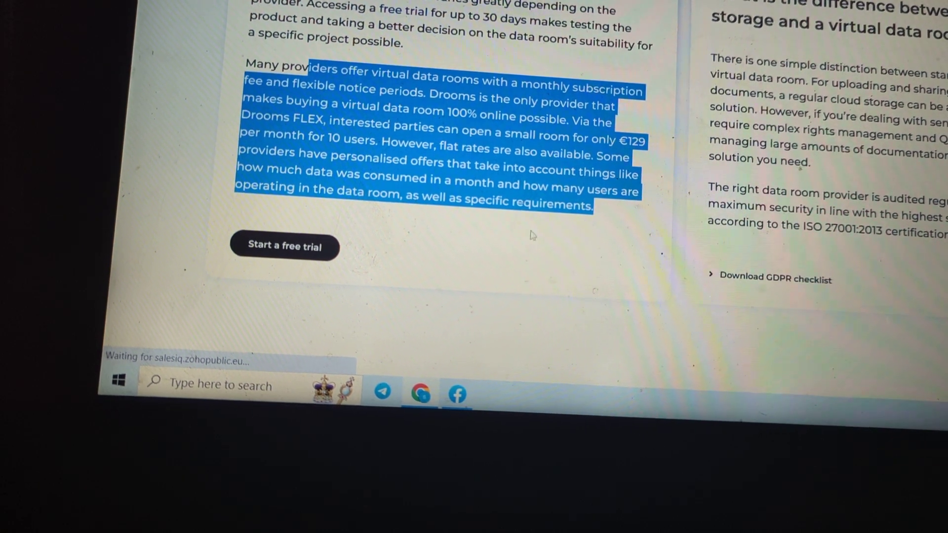
Step: Clear the old highlight and sweep a new selection from the top over the second paragraph
click(530, 235)
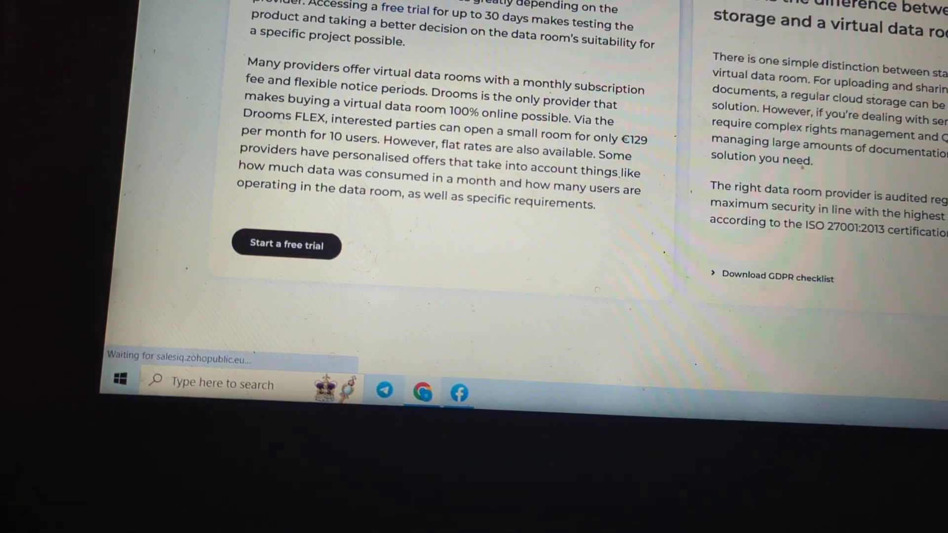
drag(429, 4, 610, 7)
mouse_move(619, 72)
mouse_down()
mouse_move(630, 145)
mouse_move(611, 215)
mouse_up()
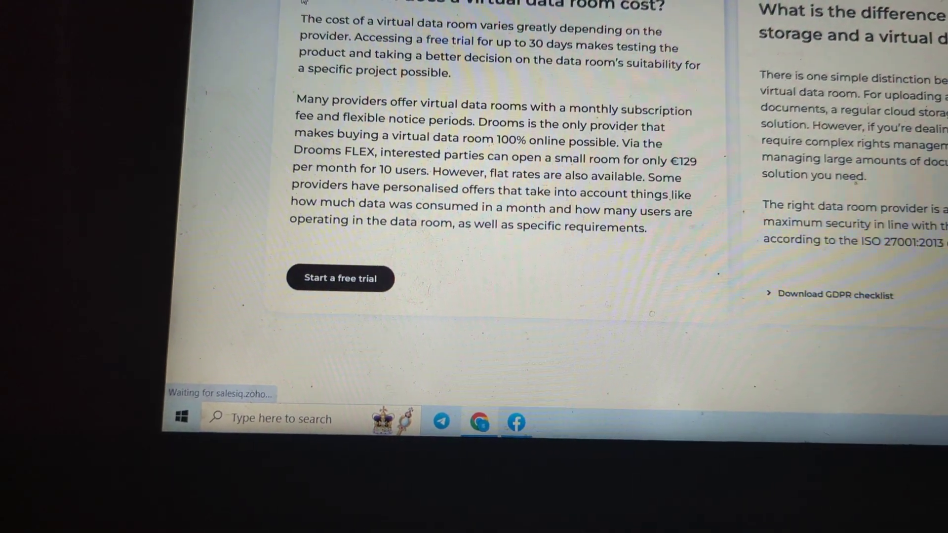
Step: Reselect from the first paragraph's opening to the second paragraph's end, trim it back, then clear it
drag(309, 18, 471, 47)
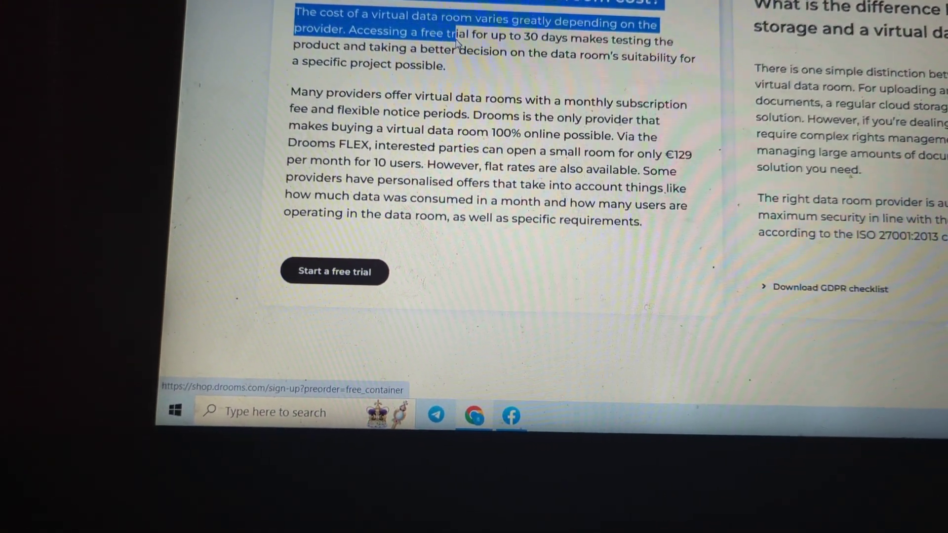
drag(455, 41, 499, 118)
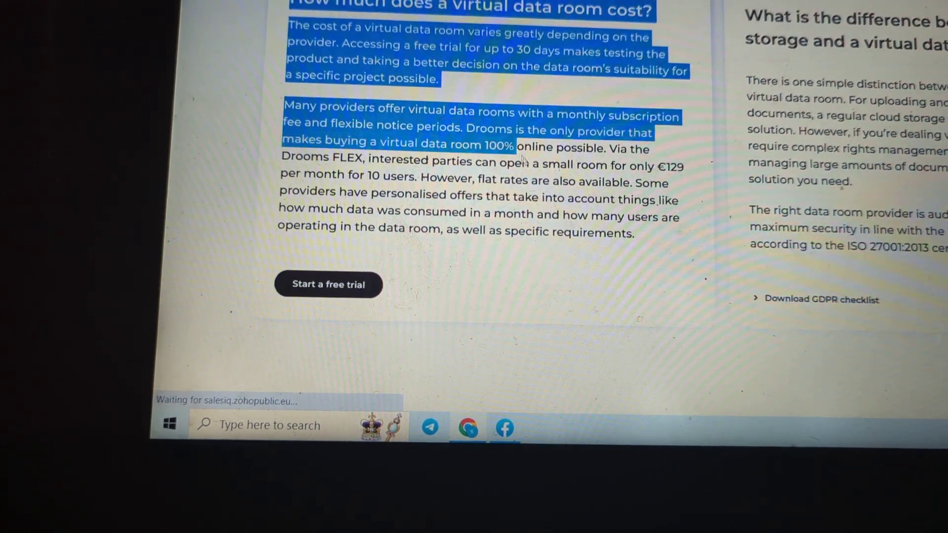
mouse_move(523, 160)
mouse_down()
mouse_move(679, 261)
mouse_move(543, 201)
mouse_up()
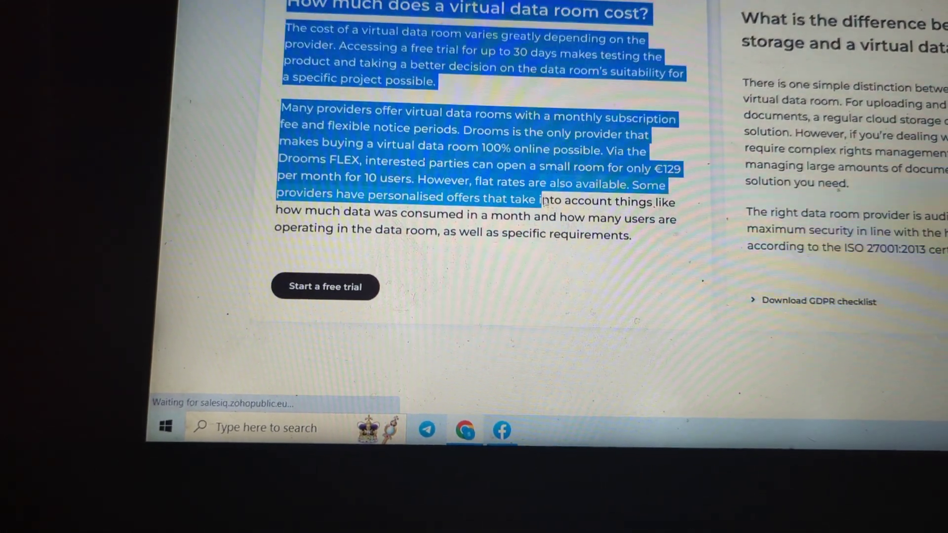
mouse_move(544, 202)
mouse_down()
mouse_move(259, 173)
mouse_move(377, 32)
mouse_up()
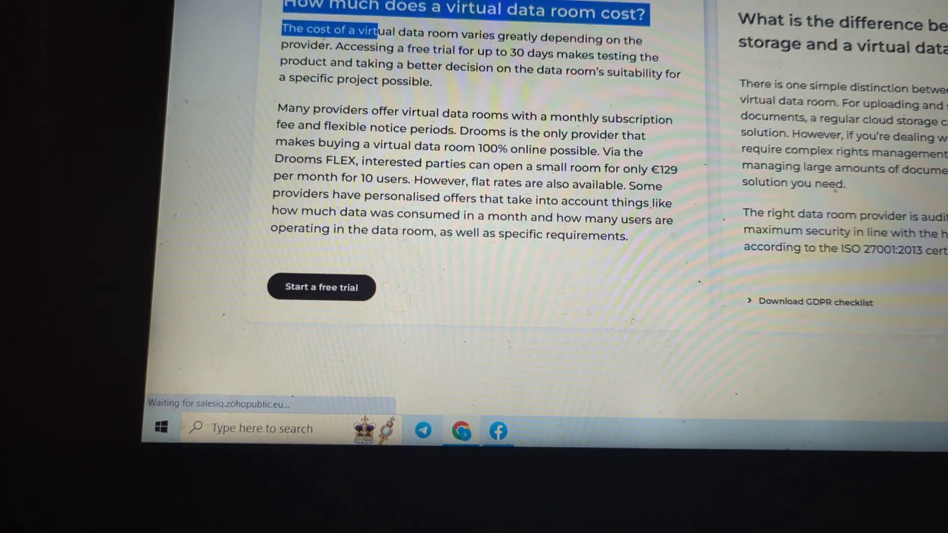
click(355, 29)
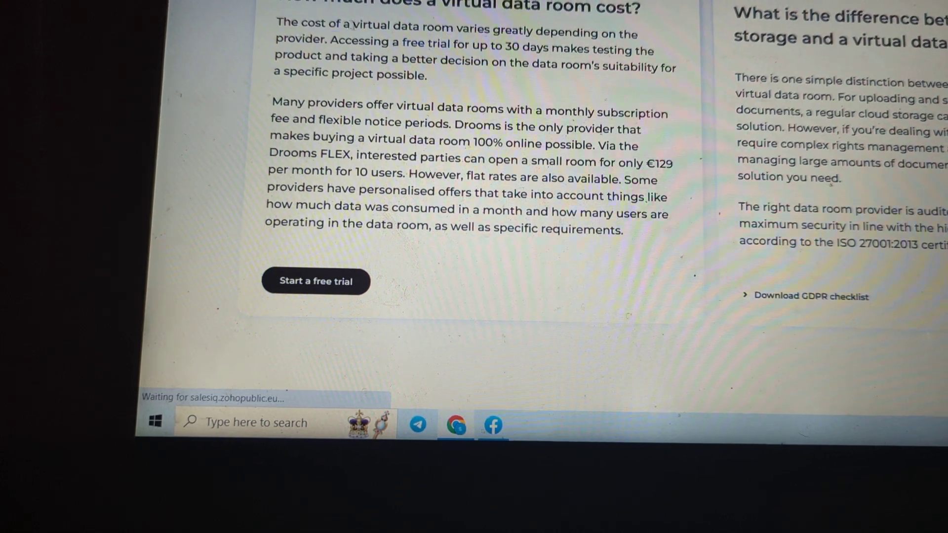